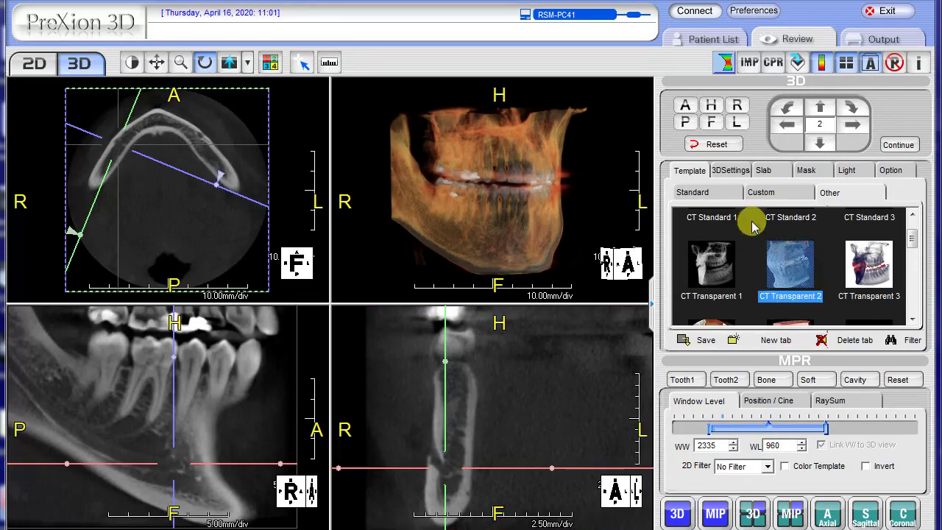
Enter implant planning and trace a new 2.00 mm mandibular canal through the right lower jaw on the cross-sectional and sagittal slices
click(749, 63)
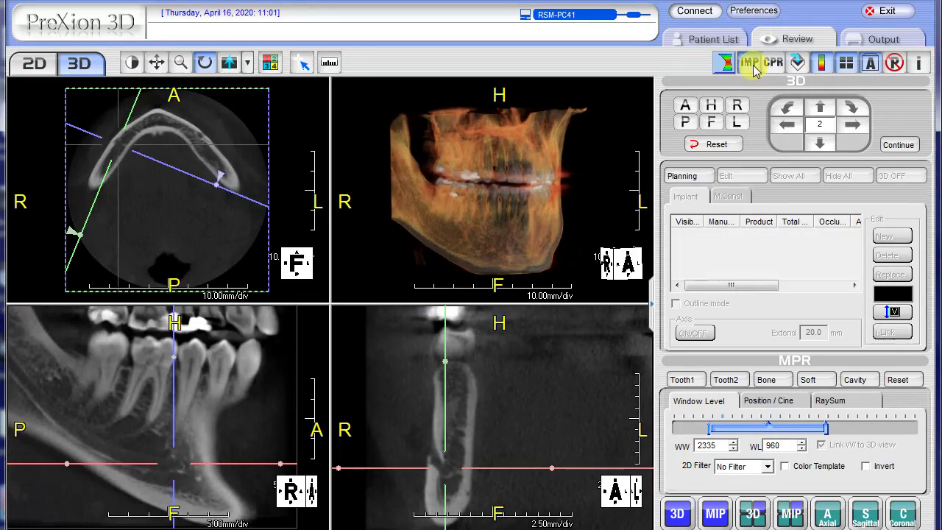
click(686, 177)
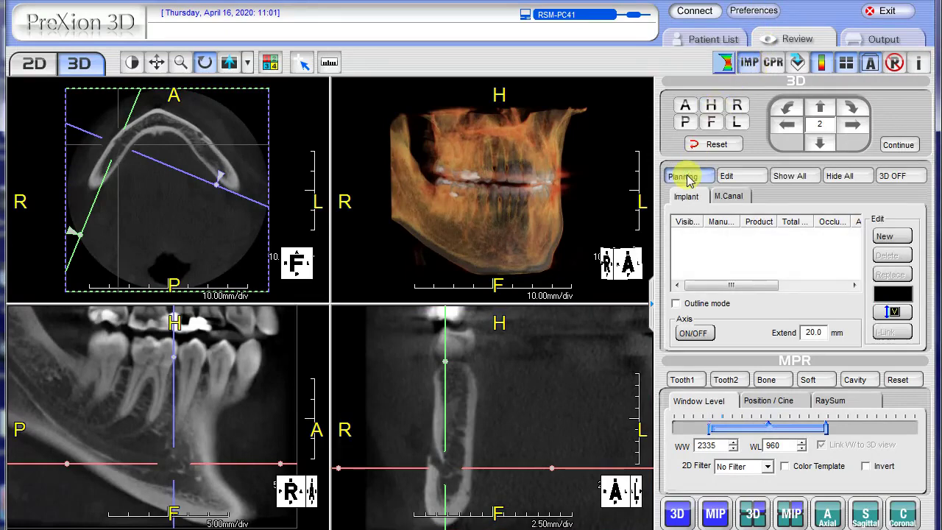
click(729, 196)
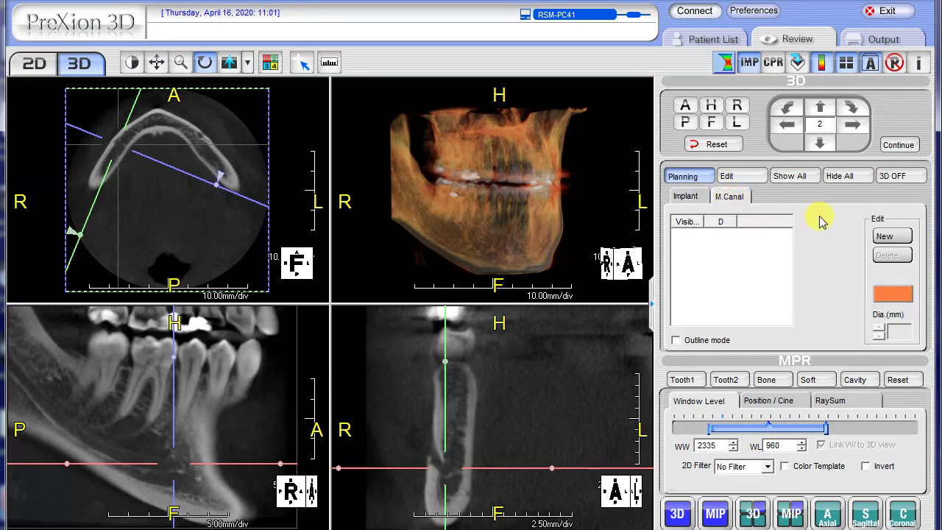
click(878, 237)
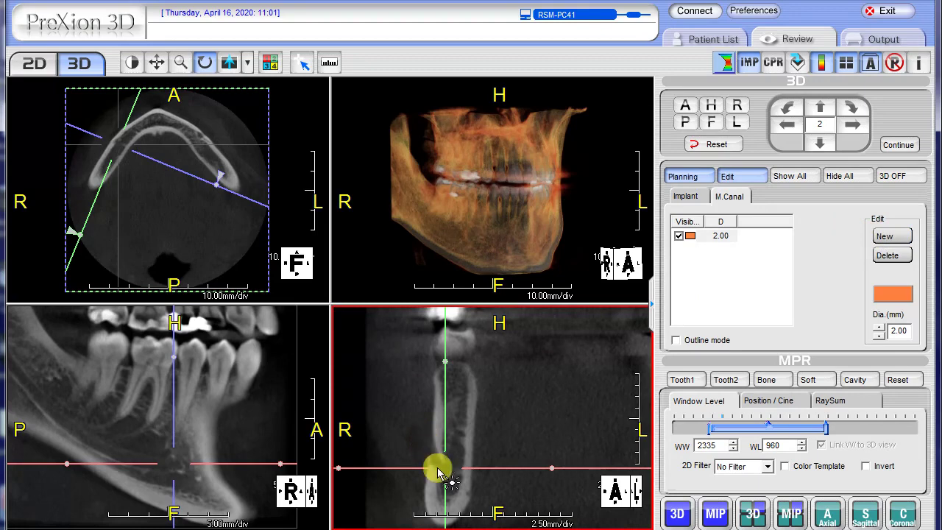
click(427, 444)
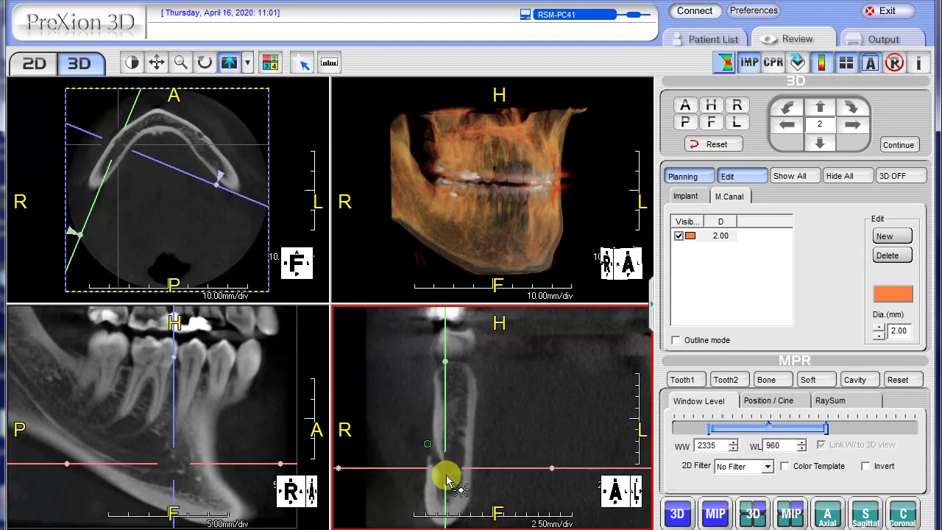
click(446, 475)
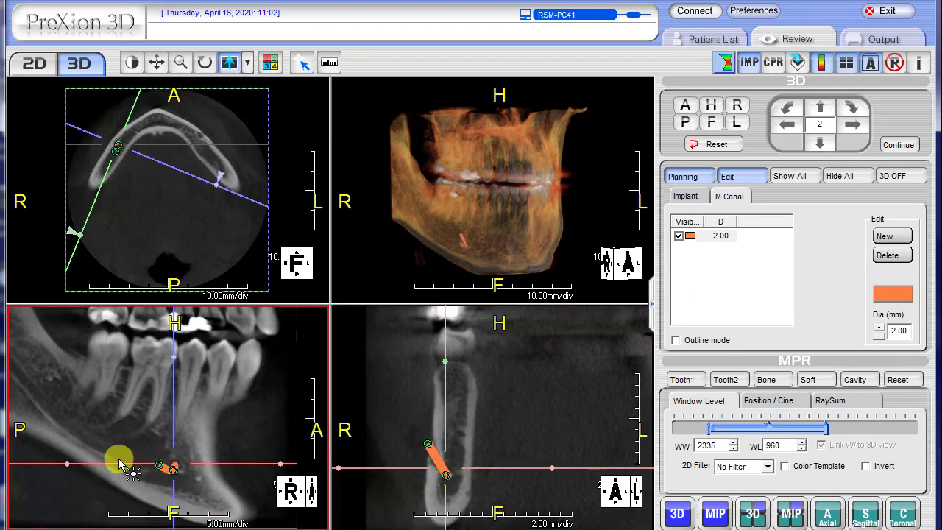
click(118, 459)
click(79, 433)
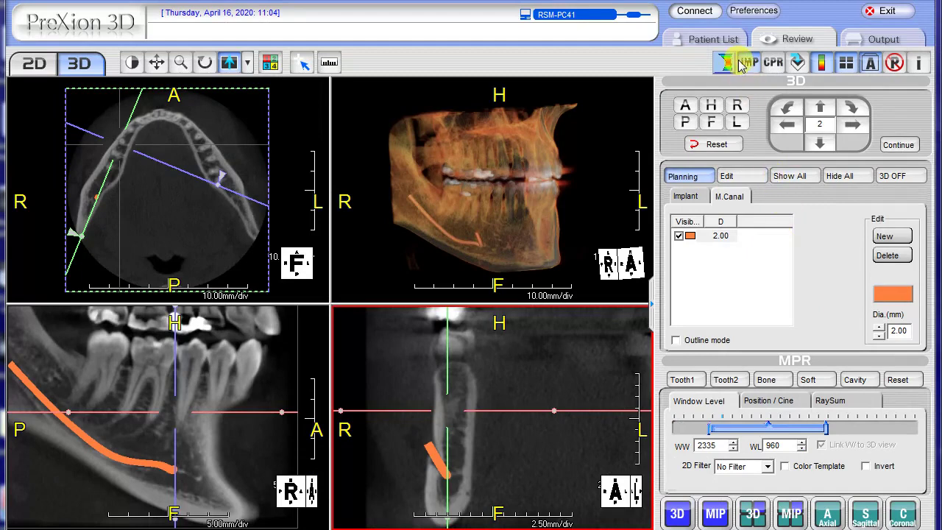
Add a Straumann BL Roxolid SLActive implant, reference 021.4310, with 10.20 mm total length and 4.10 mm occlusal diameter
click(686, 197)
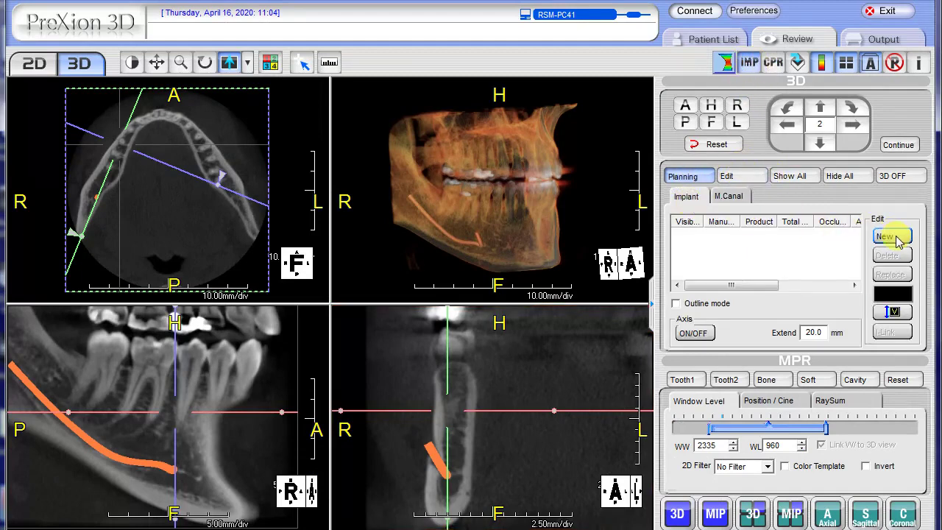
click(892, 236)
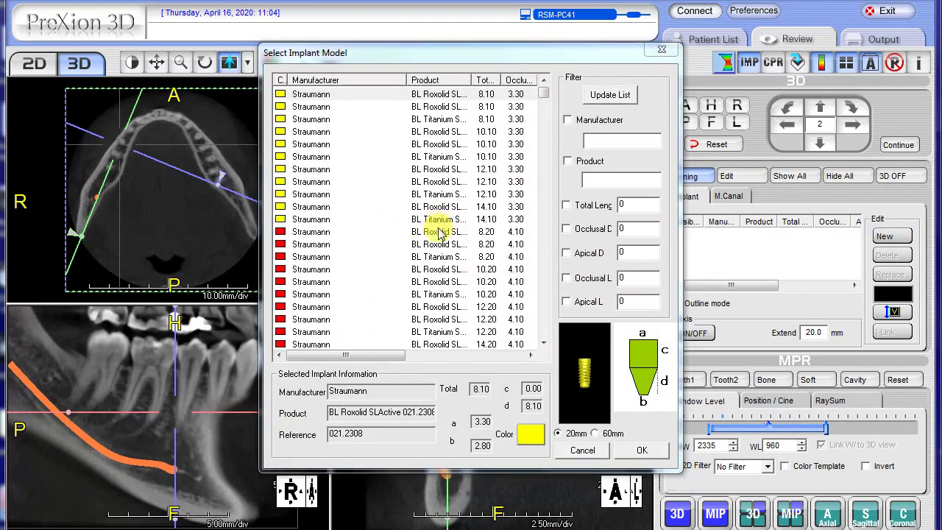
click(445, 269)
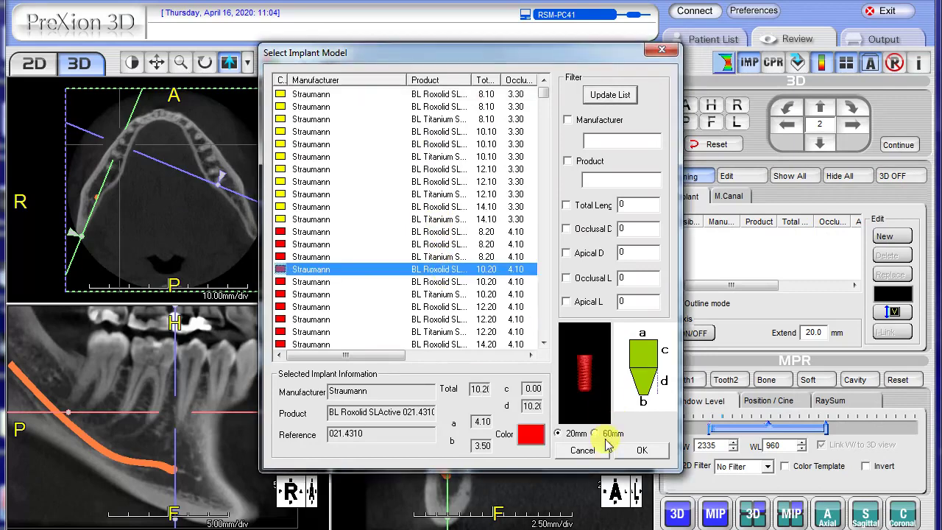
click(641, 451)
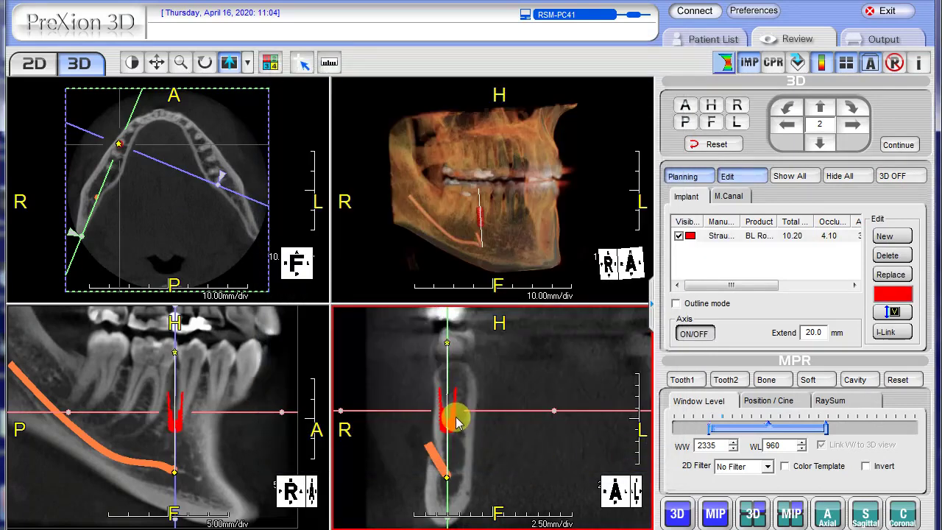
Reposition the implant within the right mandibular ridge above the canal and tilt its axis forward in the sagittal view
drag(453, 414, 456, 410)
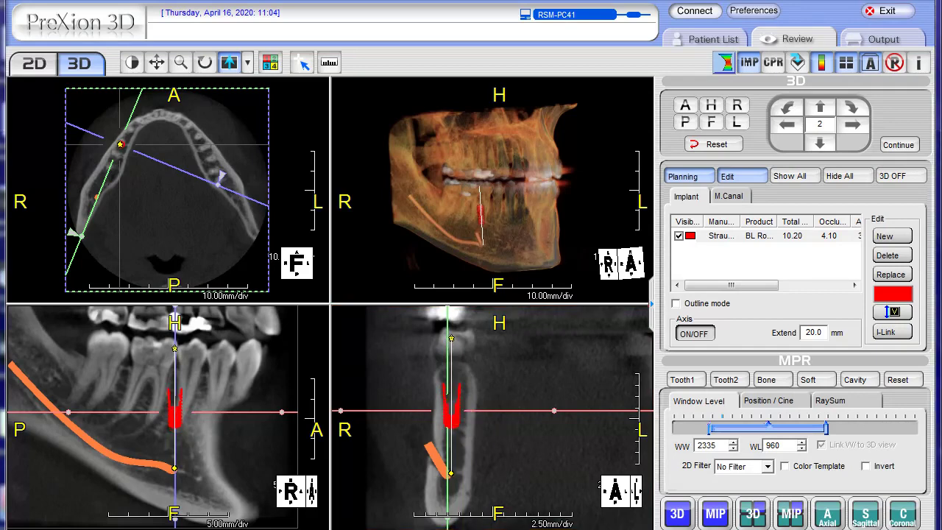
mouse_move(183, 370)
mouse_down()
mouse_move(164, 321)
mouse_move(186, 355)
mouse_up()
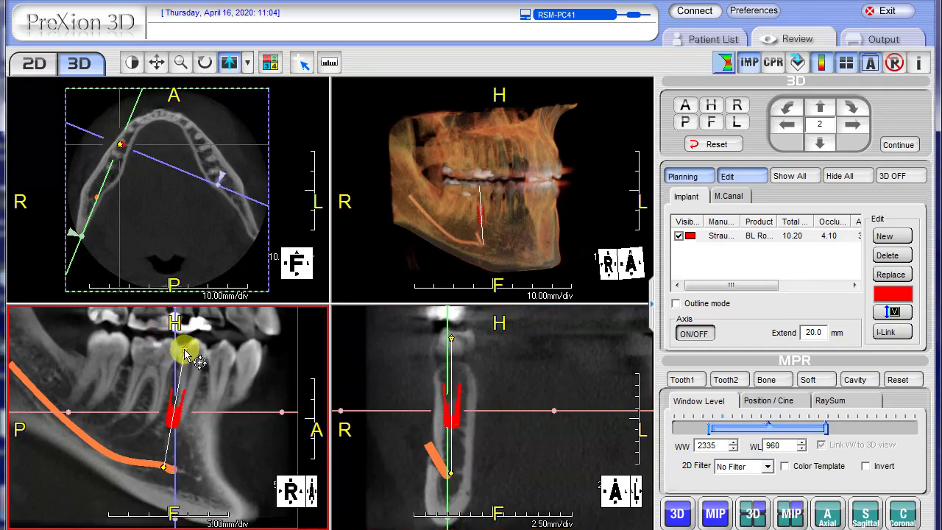
drag(177, 410, 184, 399)
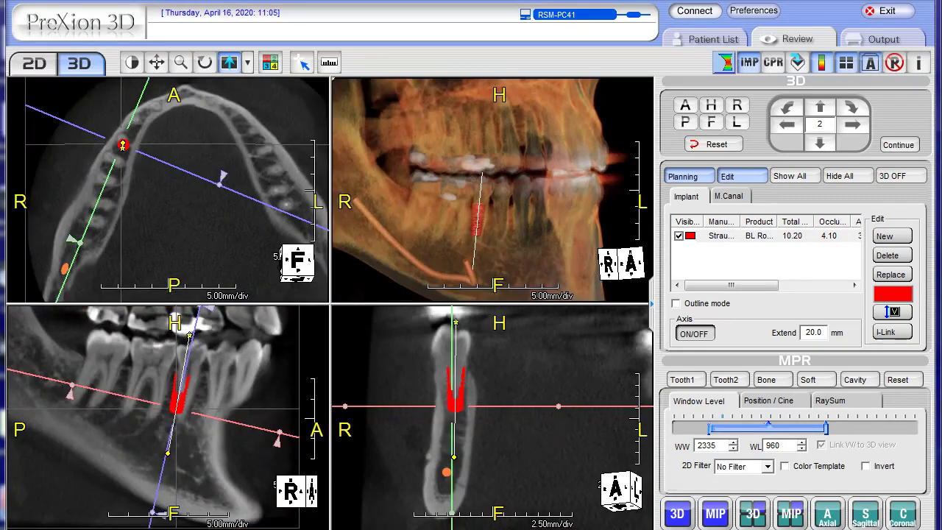
click(507, 130)
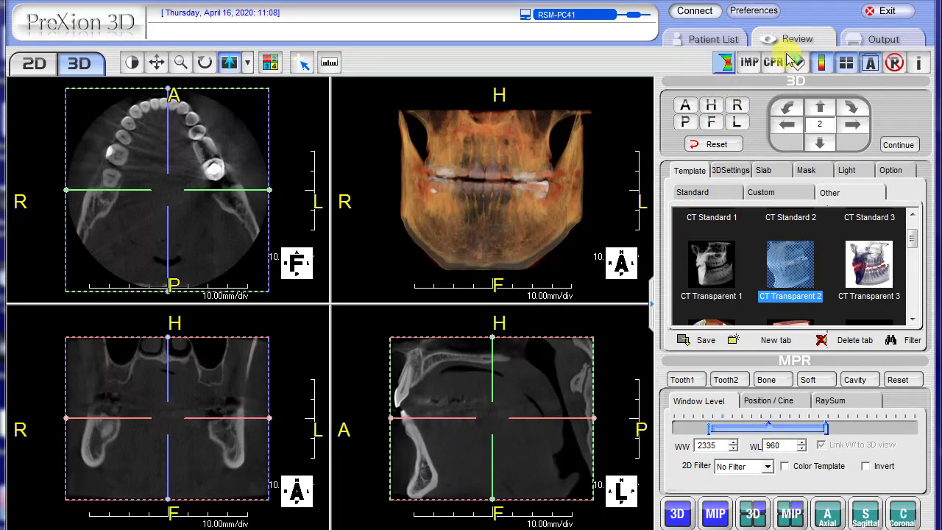
Switch to CPR mode, orient the reference view axially from the feet, and trace the dental arch from right to left
click(774, 62)
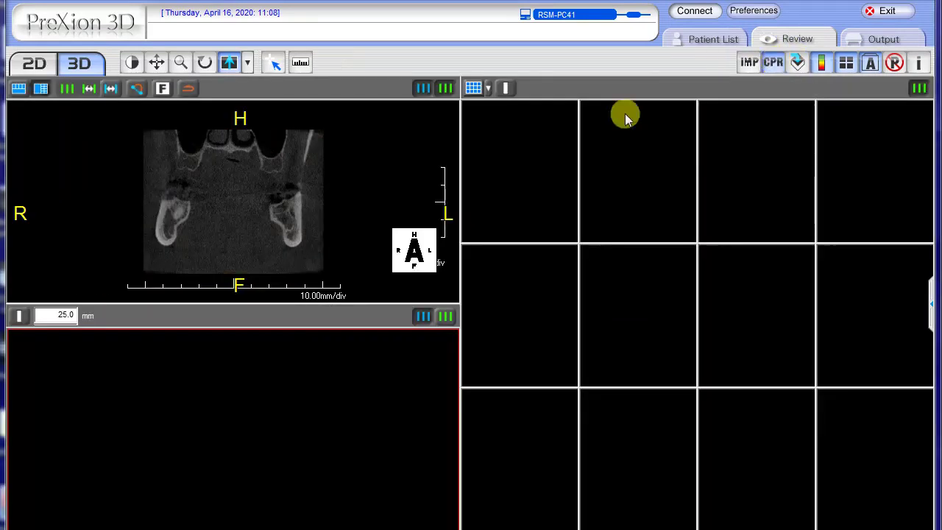
click(412, 269)
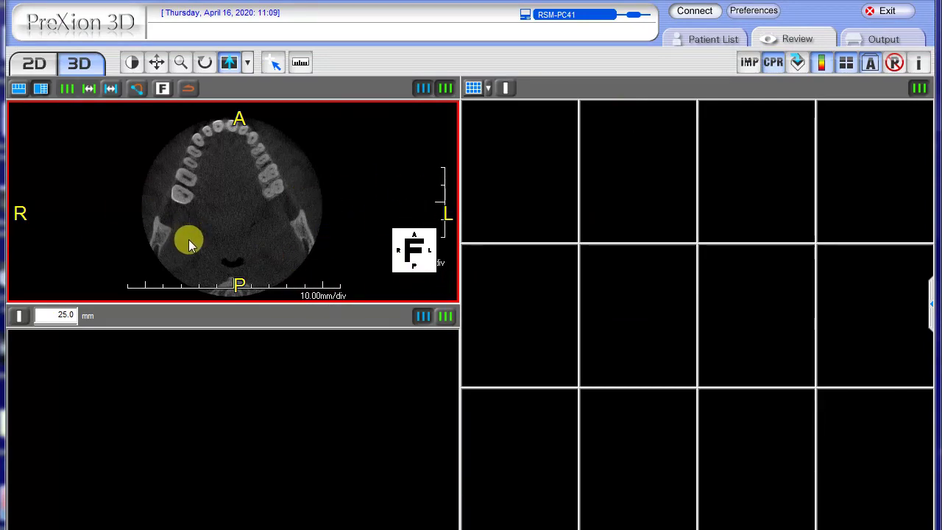
click(149, 267)
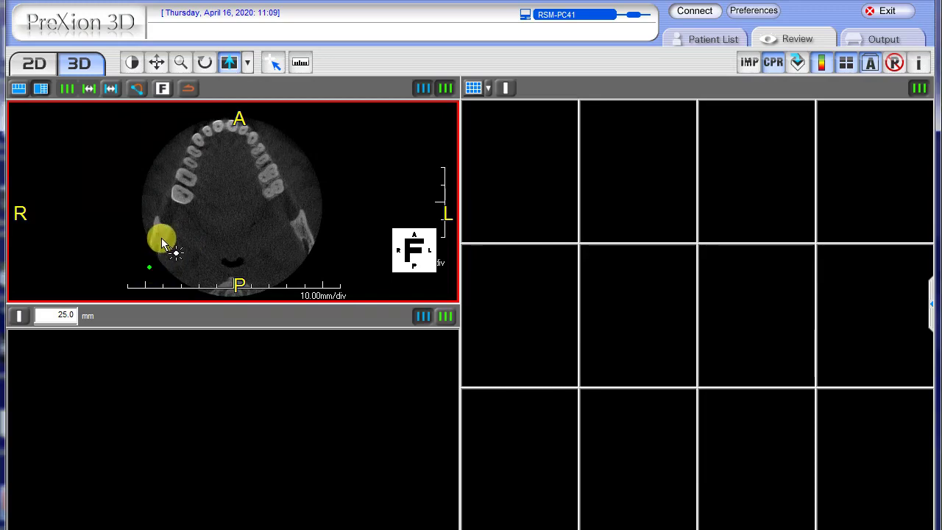
click(163, 241)
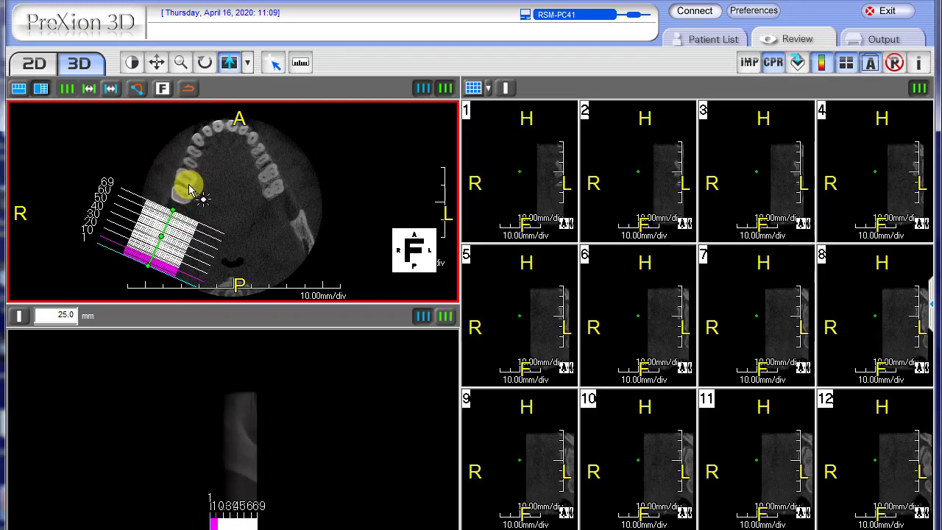
click(183, 179)
click(194, 158)
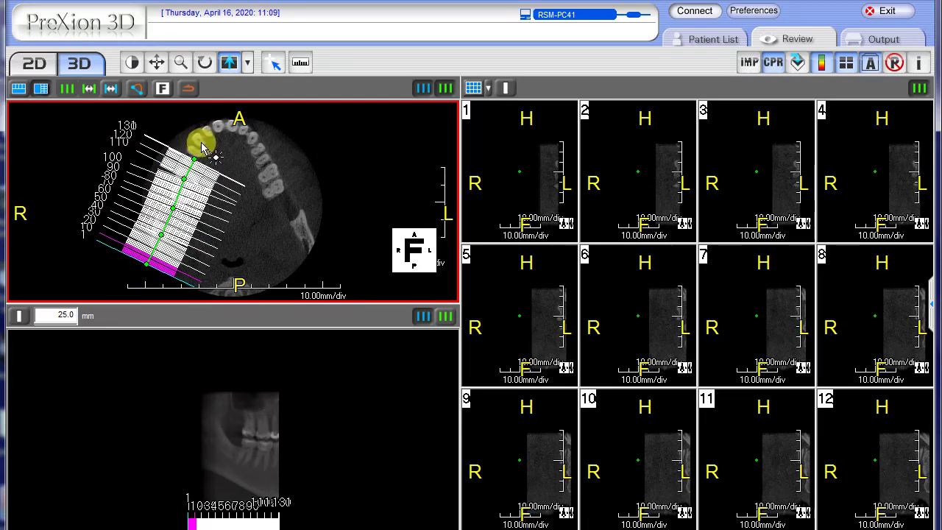
click(204, 136)
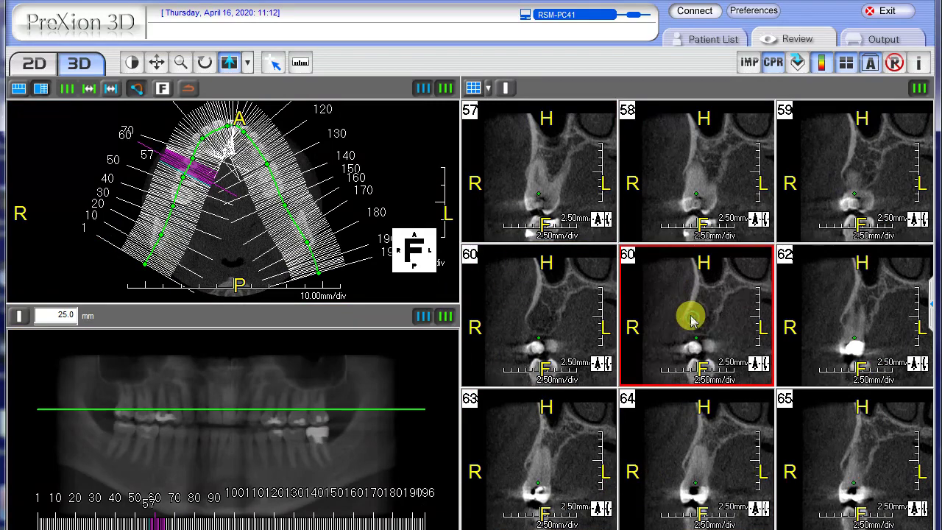
Browse the numbered cross-sectional slices around the right posterior teeth and compare their locations along the arch curve
scroll(691, 325, up, 2)
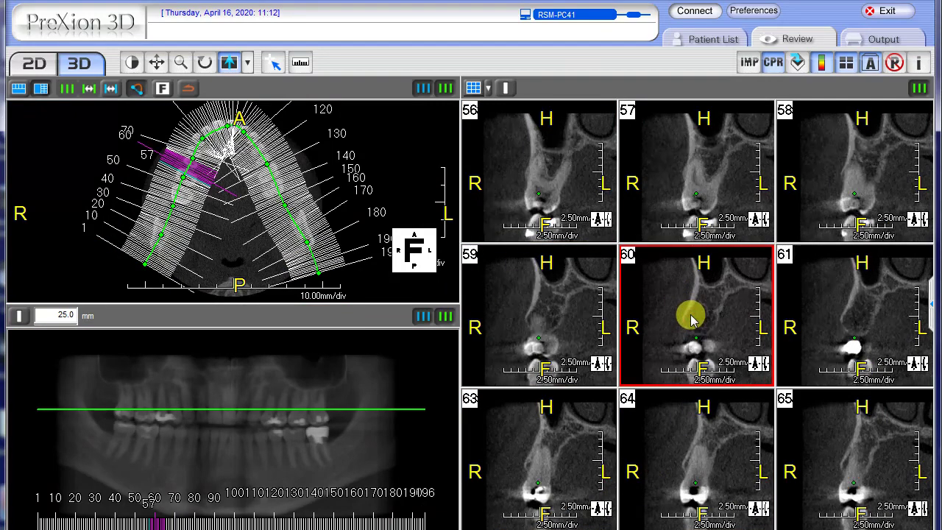
click(424, 318)
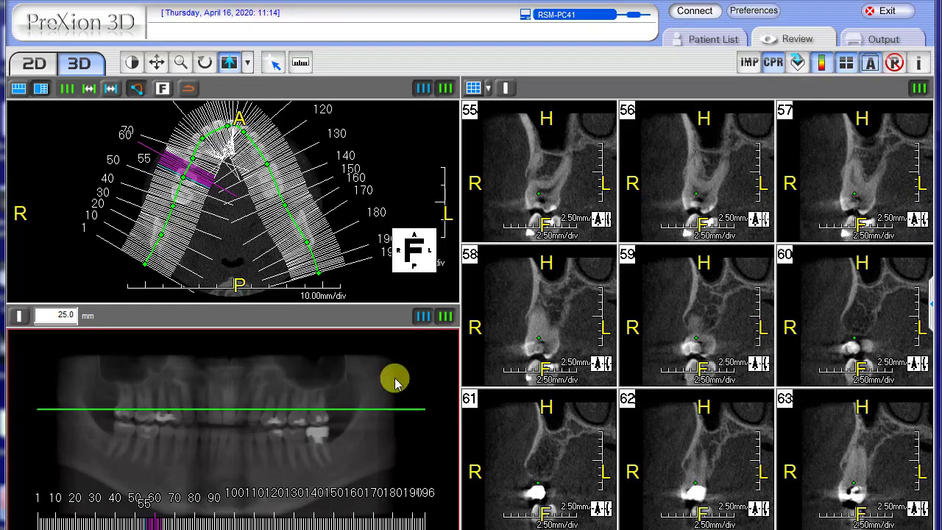
click(320, 273)
click(688, 235)
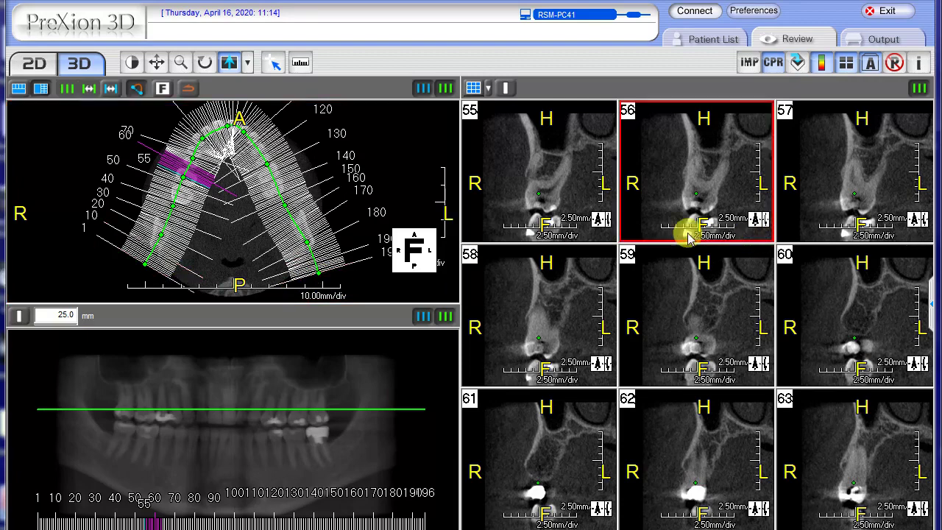
click(158, 252)
click(588, 111)
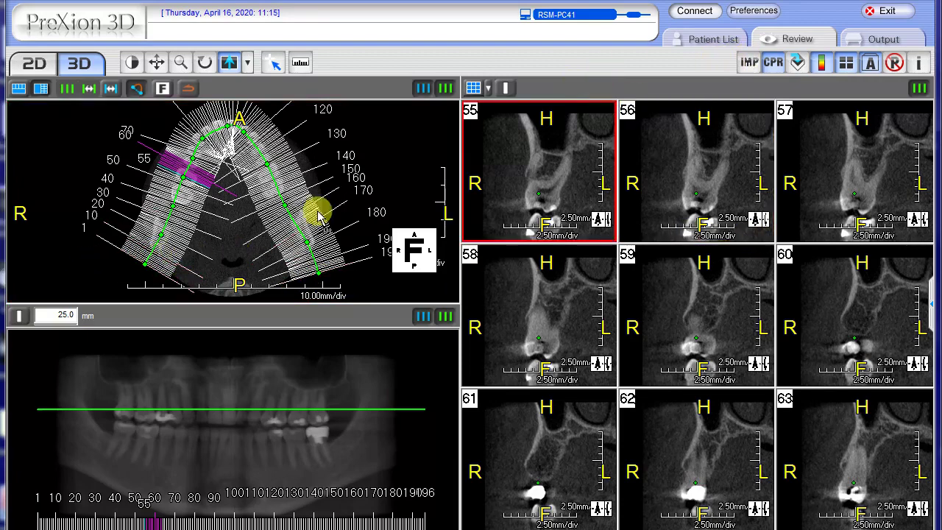
click(152, 262)
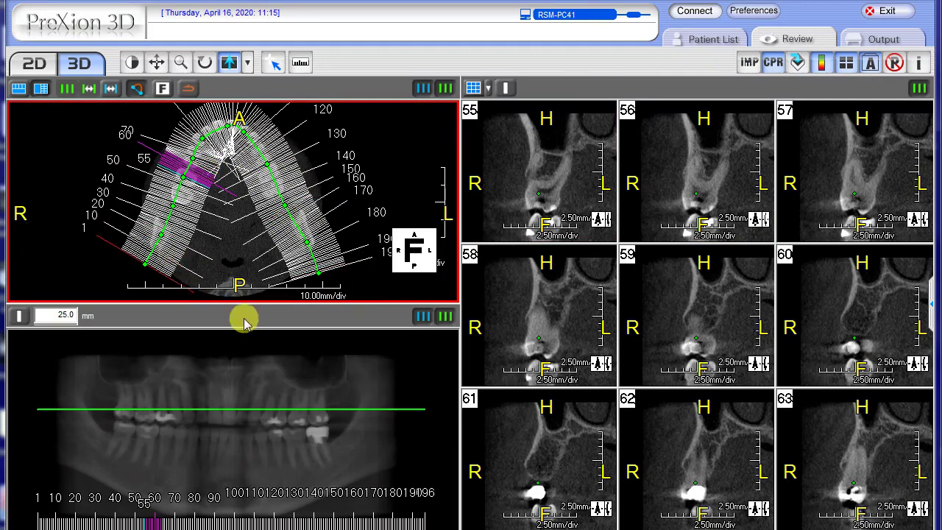
Set the panoramic CPR thickness to 25.0 mm
click(407, 441)
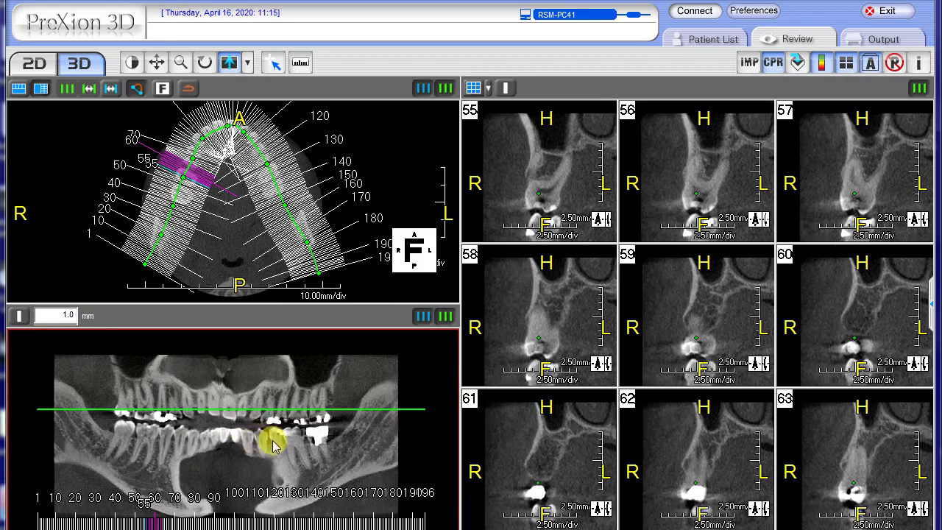
click(19, 315)
click(80, 366)
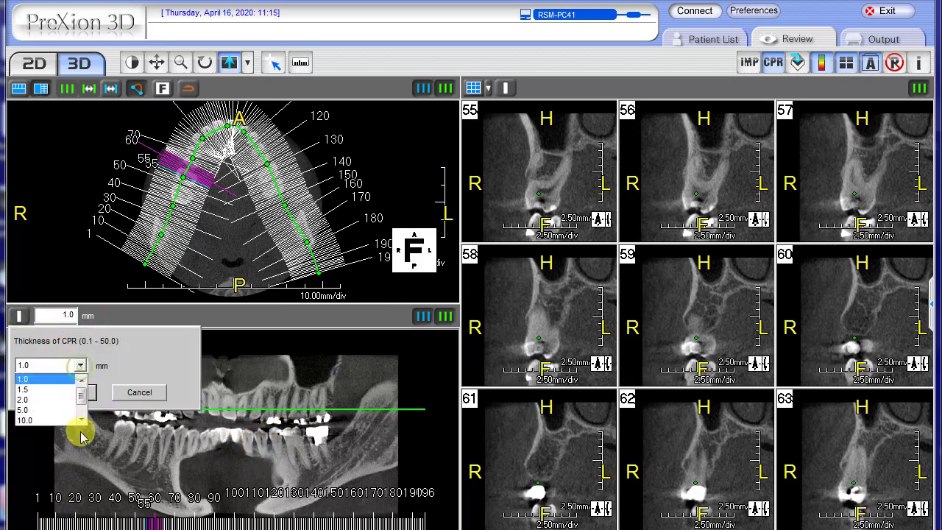
click(45, 410)
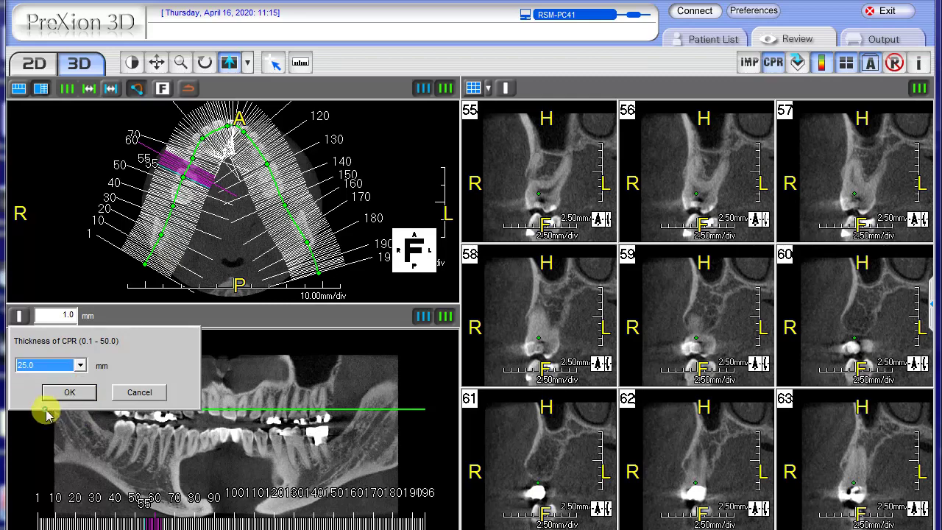
click(70, 392)
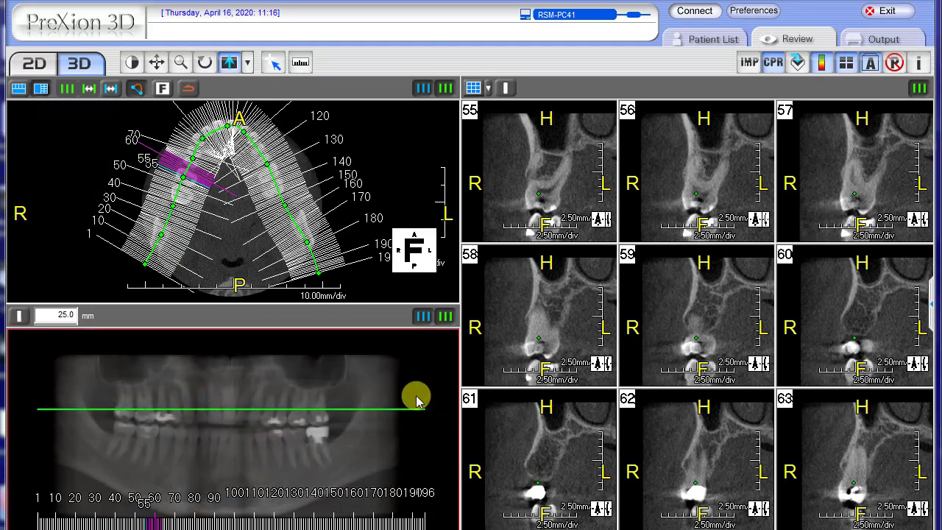
Hide the slice reference lines on the panoramic view and enlarge that view to fill the workspace
click(429, 319)
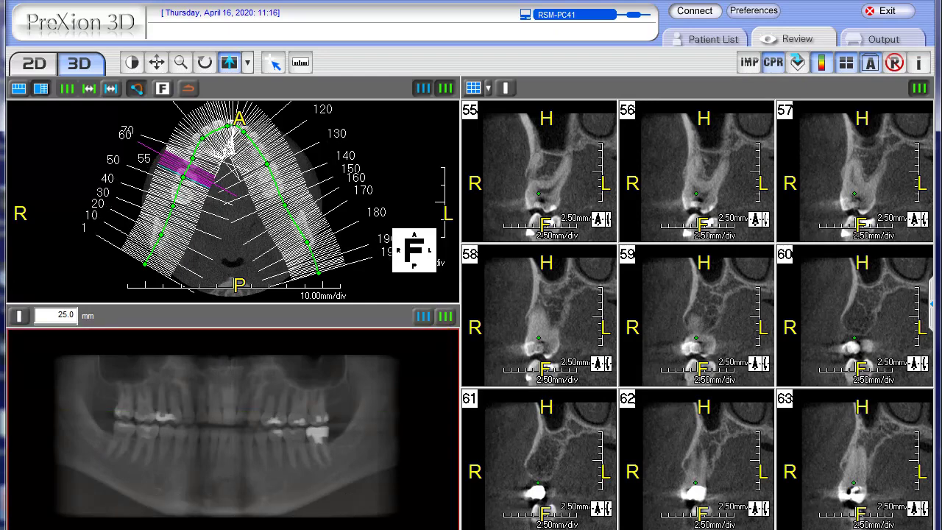
click(336, 417)
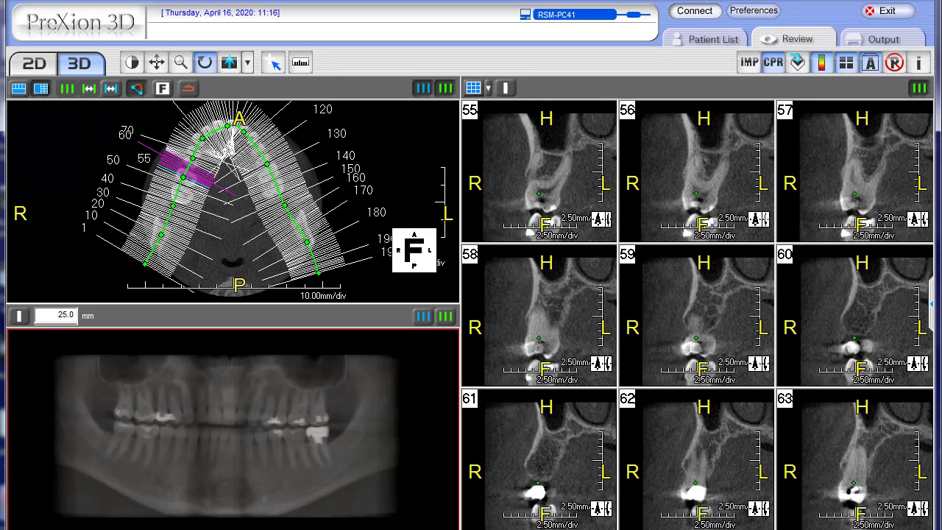
double_click(336, 417)
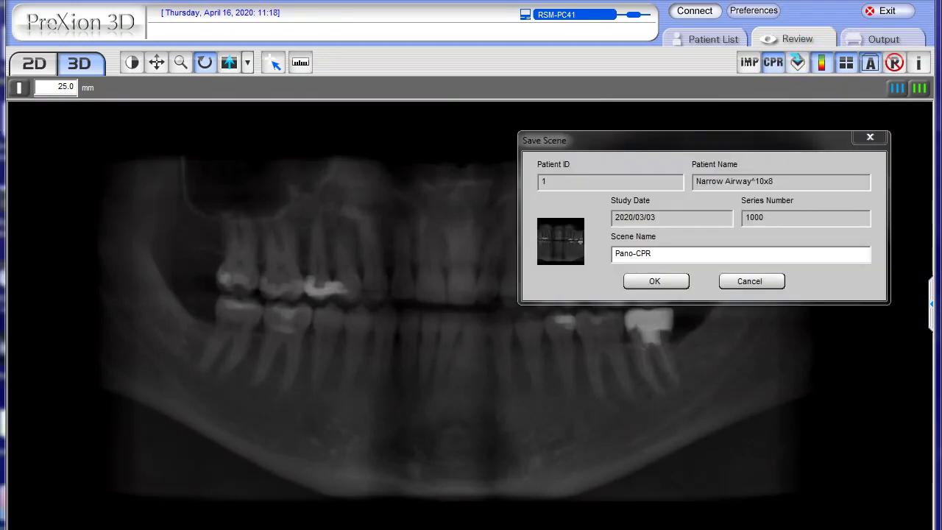
Save the scene as Pano-CPR and export the enlarged panoramic view as a JPEG image to the UserFile folder
key(Return)
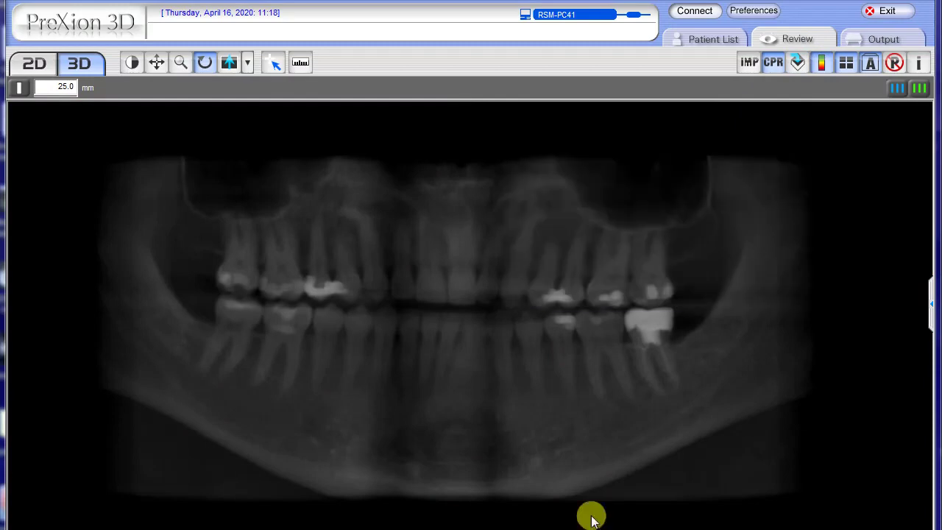
right_click(665, 313)
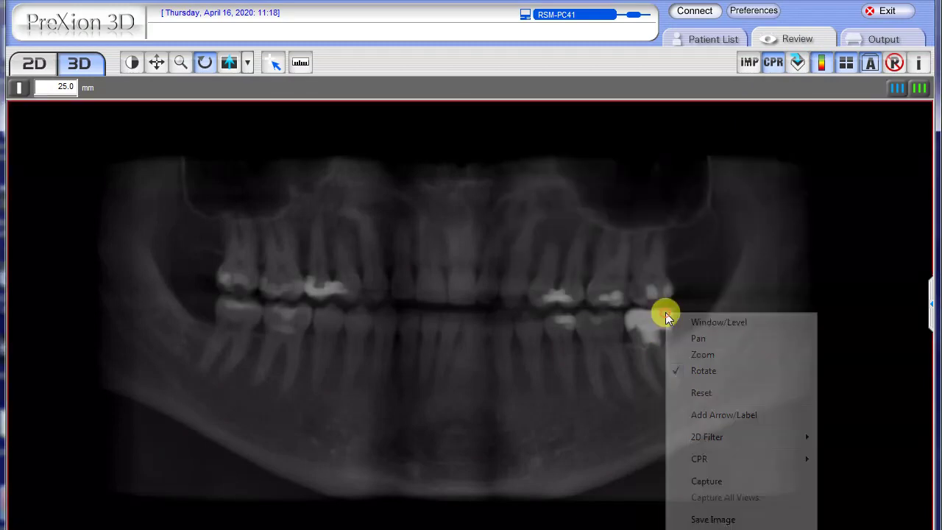
click(709, 519)
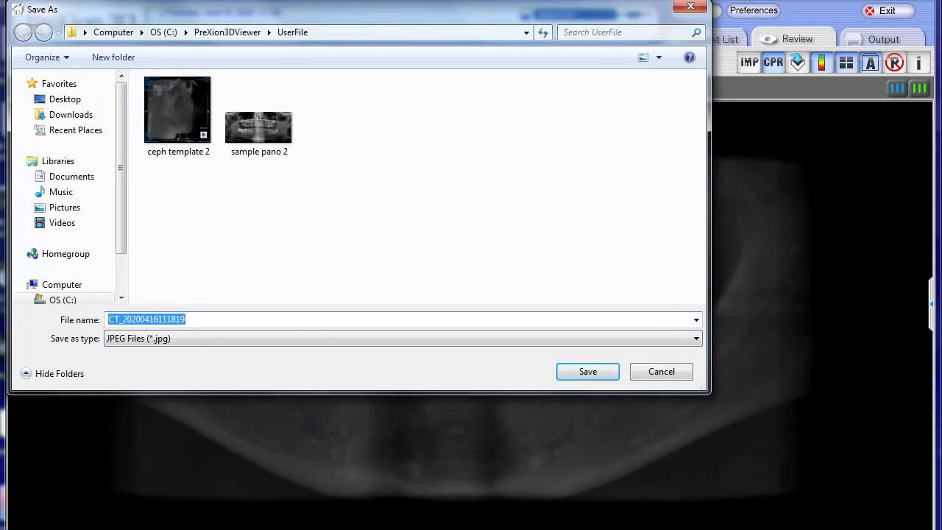
key(Return)
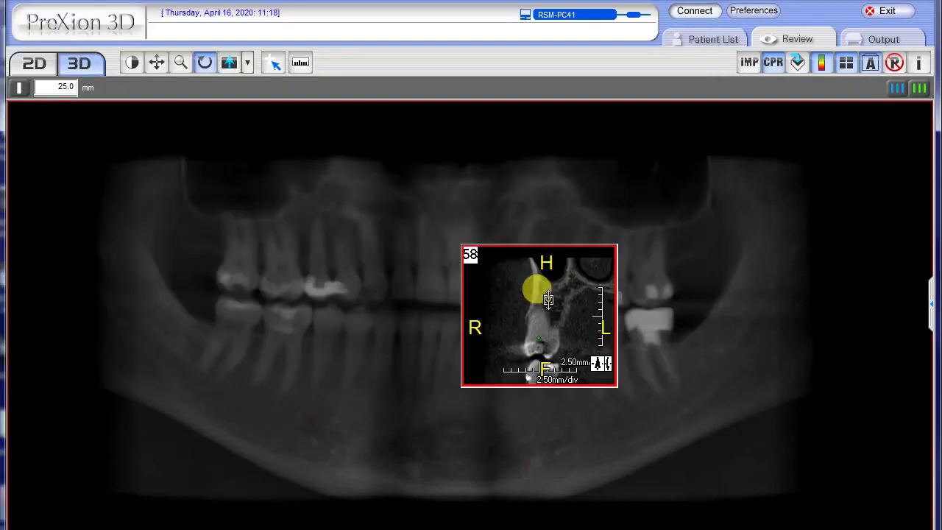
Return the enlarged panoramic view to the multi-view CPR layout with the reference view and cross-sectional slices
click(548, 299)
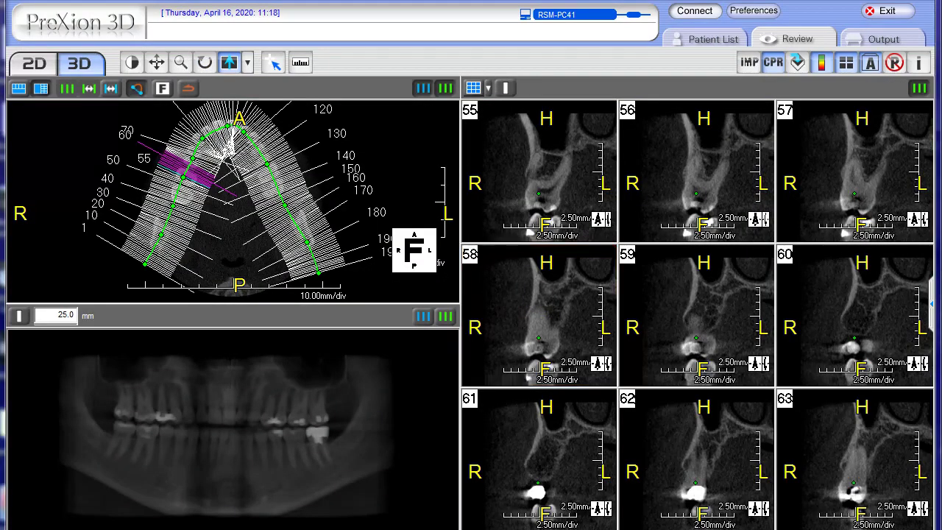
click(814, 177)
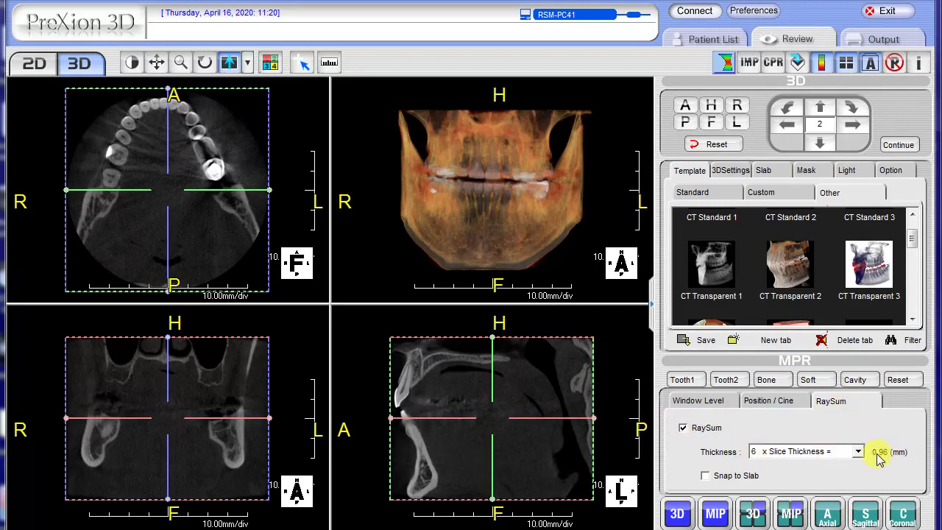
Toggle RaySum off and back on to compare the MPR views with and without the 6 x slice thickness
click(616, 455)
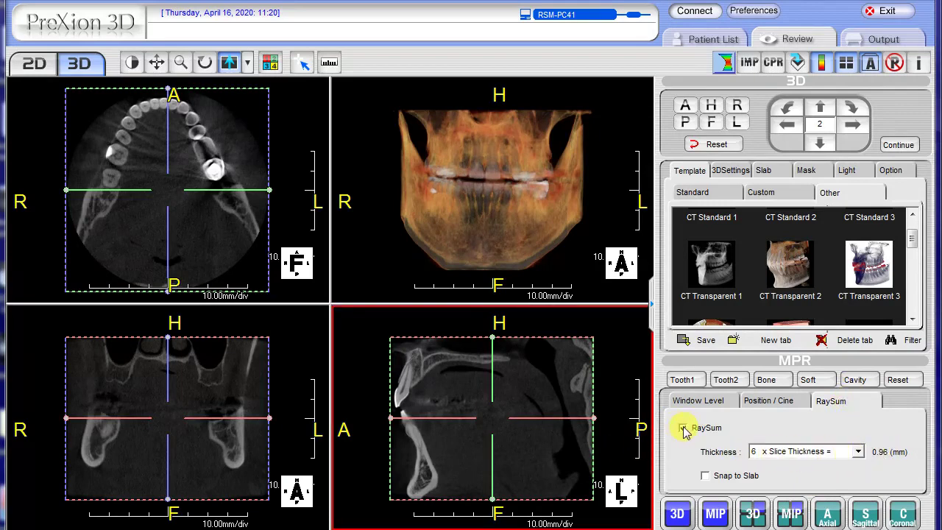
click(682, 428)
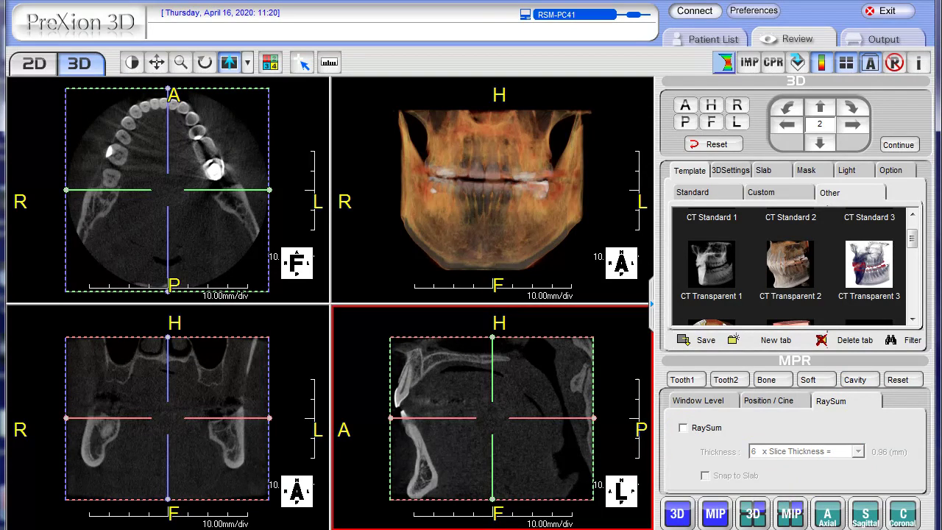
click(682, 428)
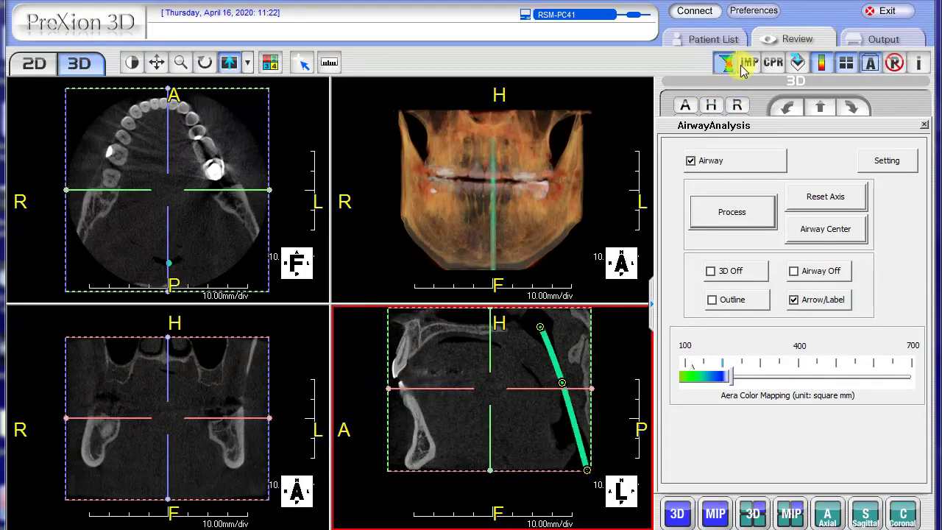
Process the airway along the path drawn in the sagittal view and inspect the color-mapped airway in the sagittal and 3D views
click(729, 214)
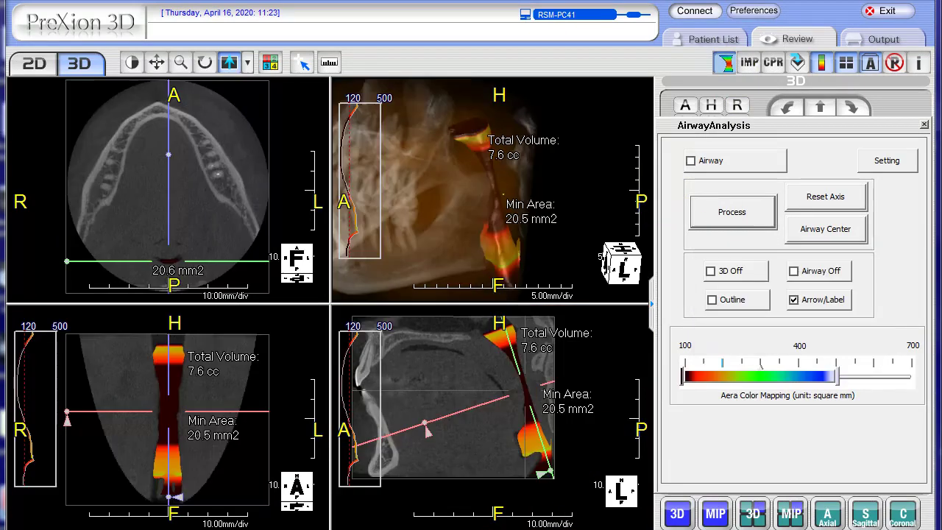
click(547, 427)
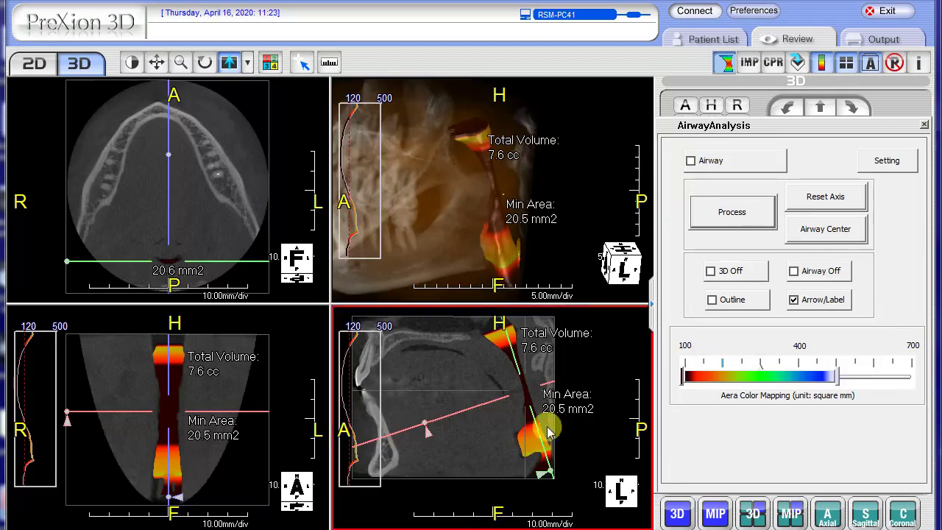
click(555, 269)
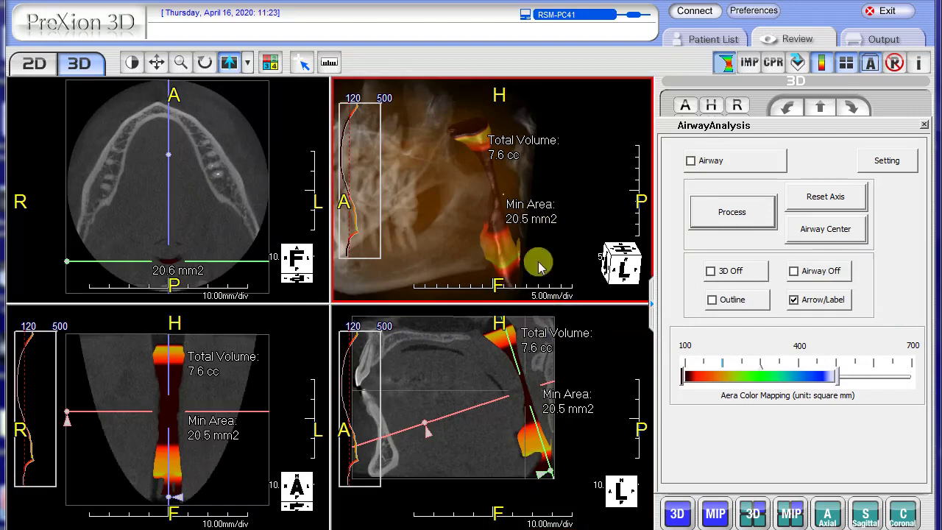
click(559, 483)
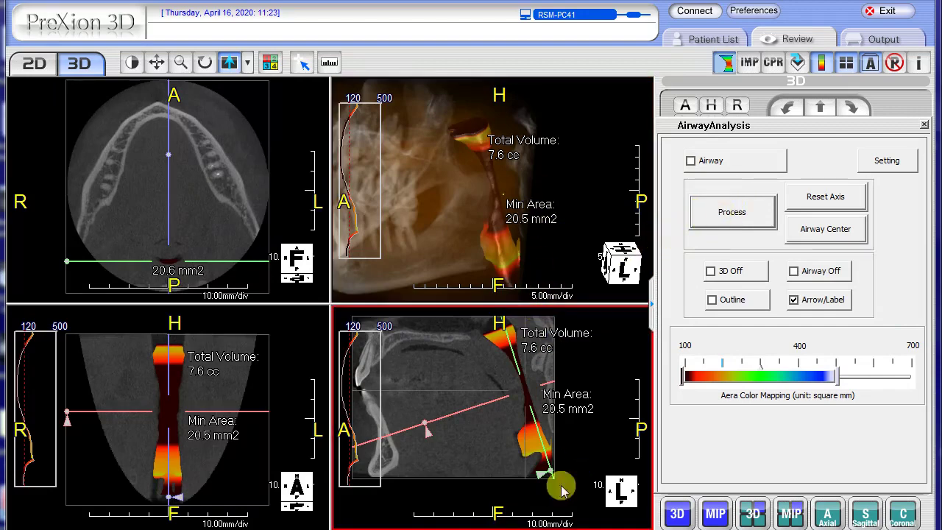
click(574, 254)
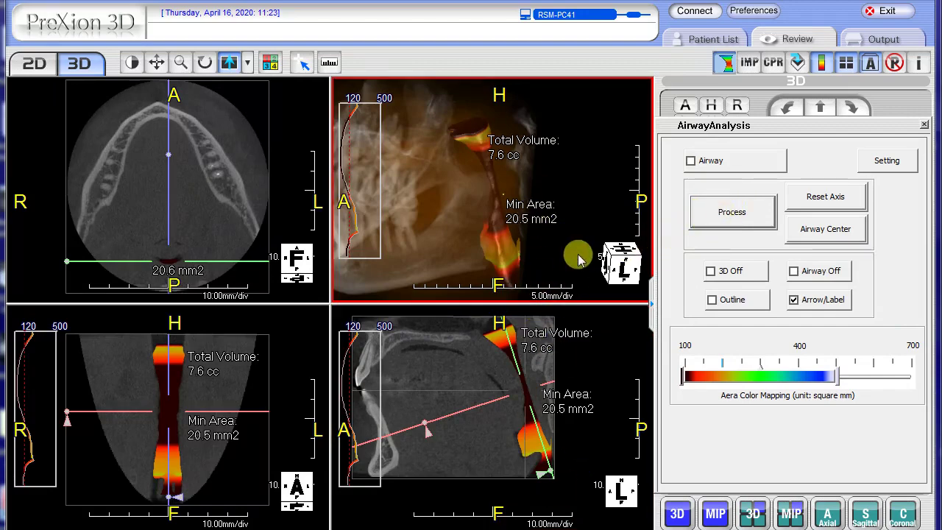
click(725, 64)
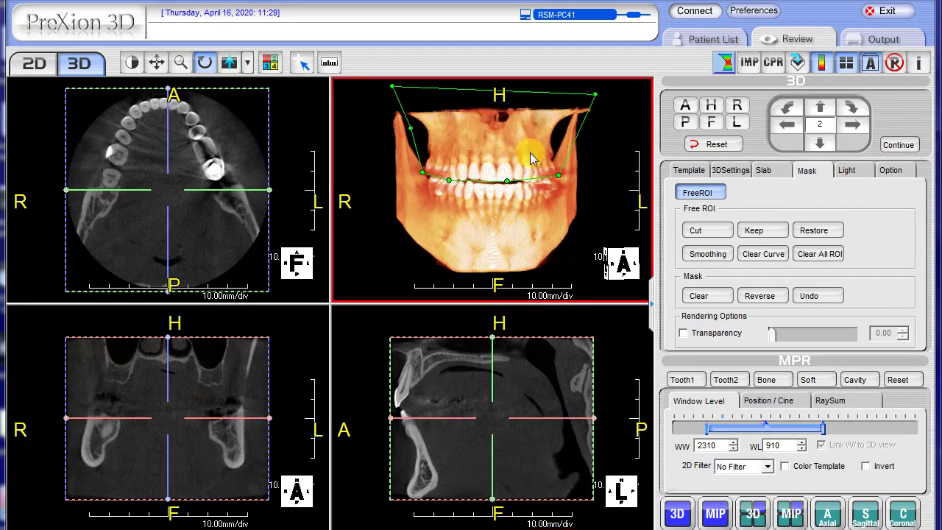
Cut the upper jaw inside the Free ROI outline from the 3D volume, and reverse the mask to isolate the upper jaw
click(695, 230)
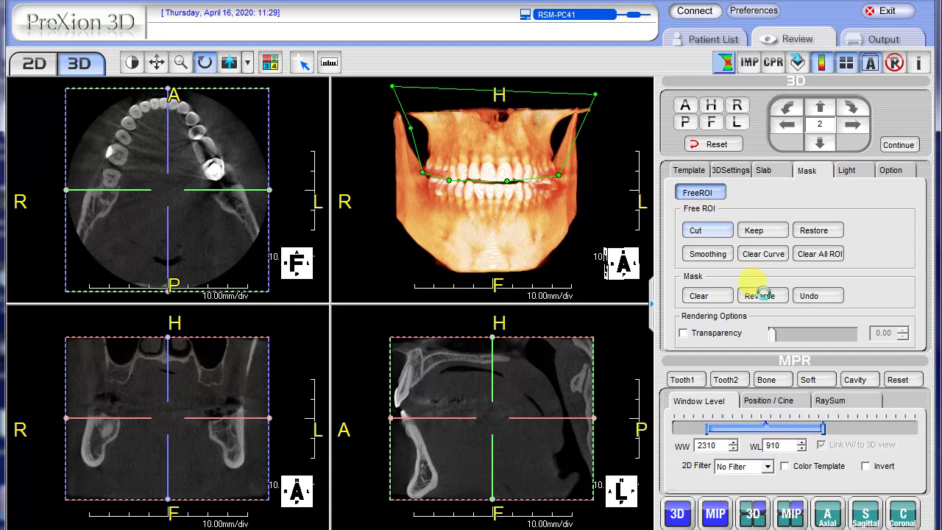
click(762, 296)
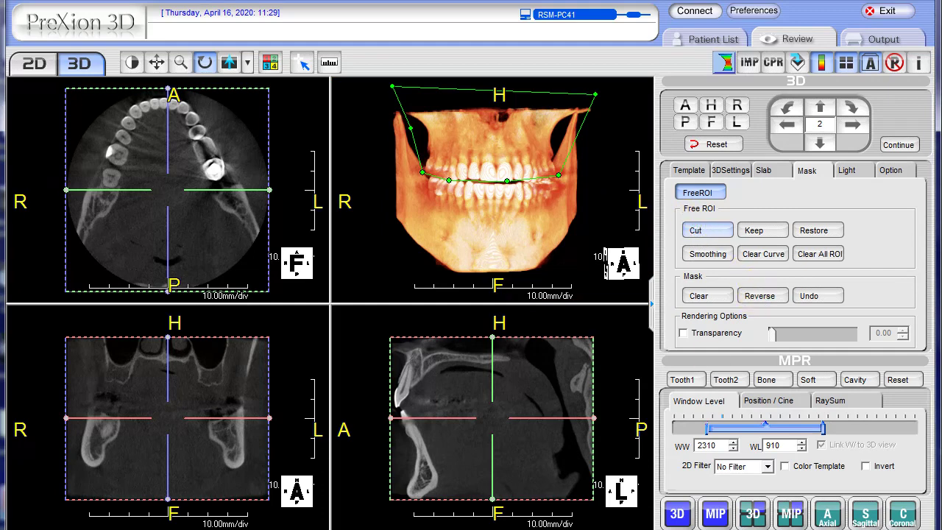
click(764, 297)
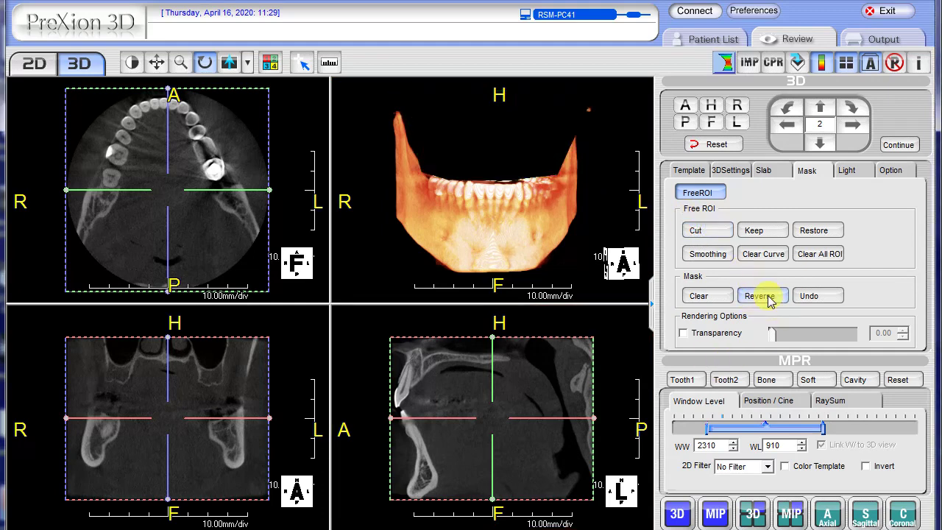
click(515, 489)
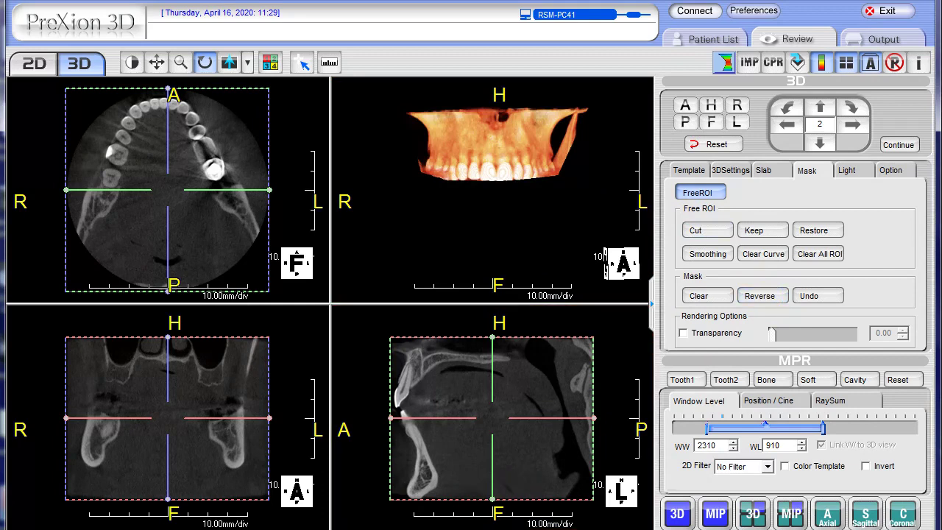
Clear the mask from the 3D volume
click(704, 290)
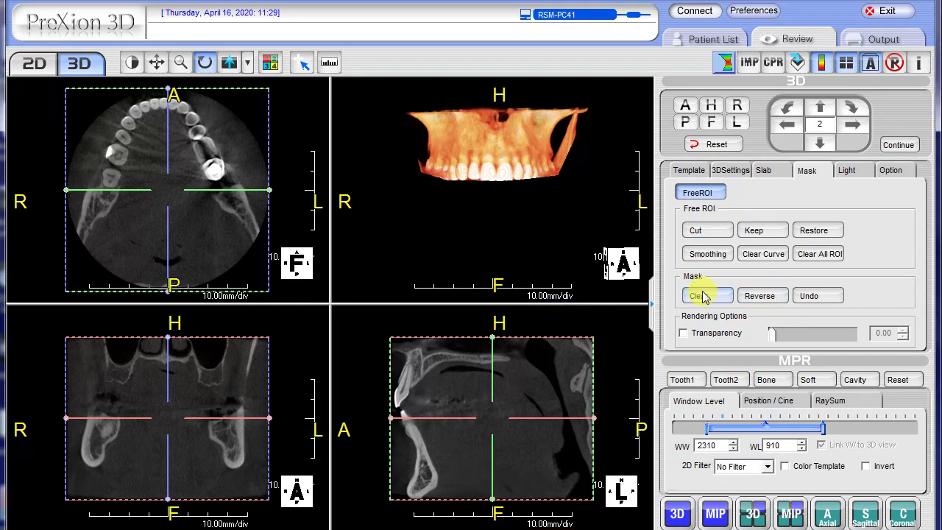
click(611, 391)
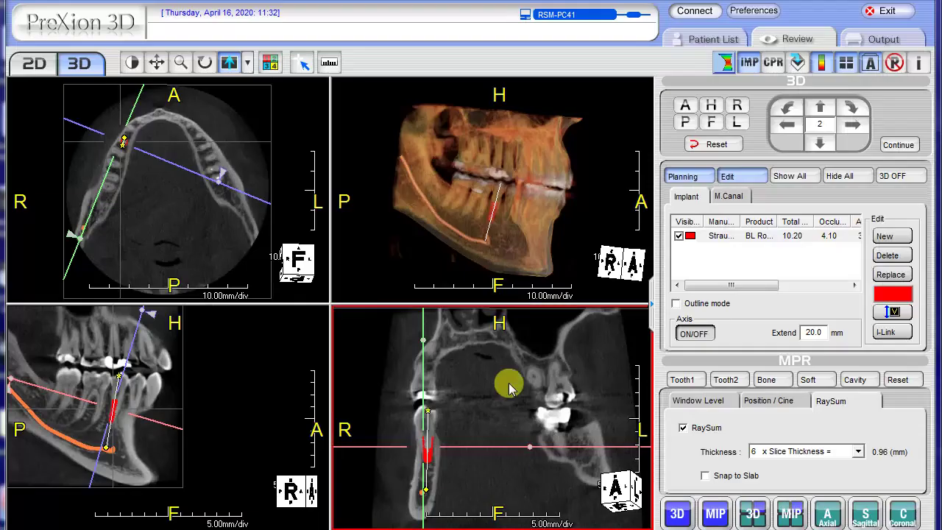
Open the Save Scene dialog for the implant plan with the 3D view active
click(511, 242)
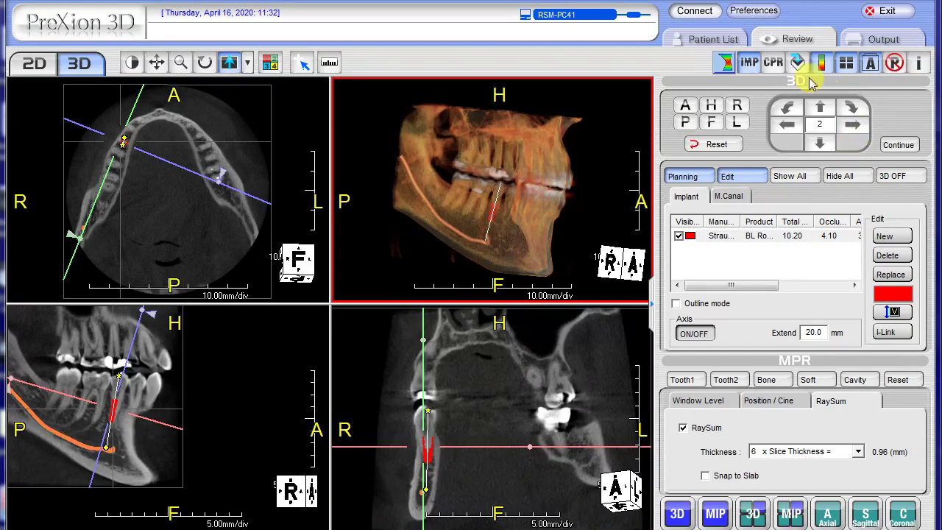
click(797, 64)
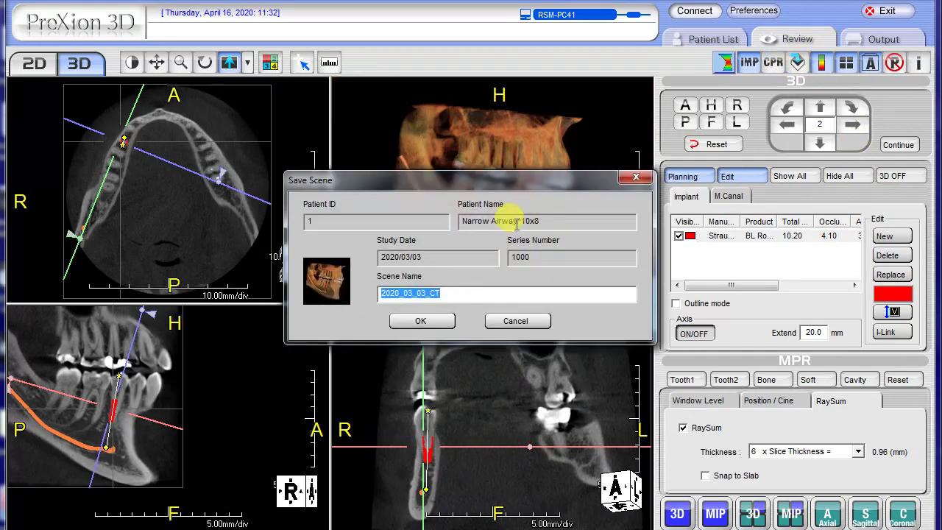